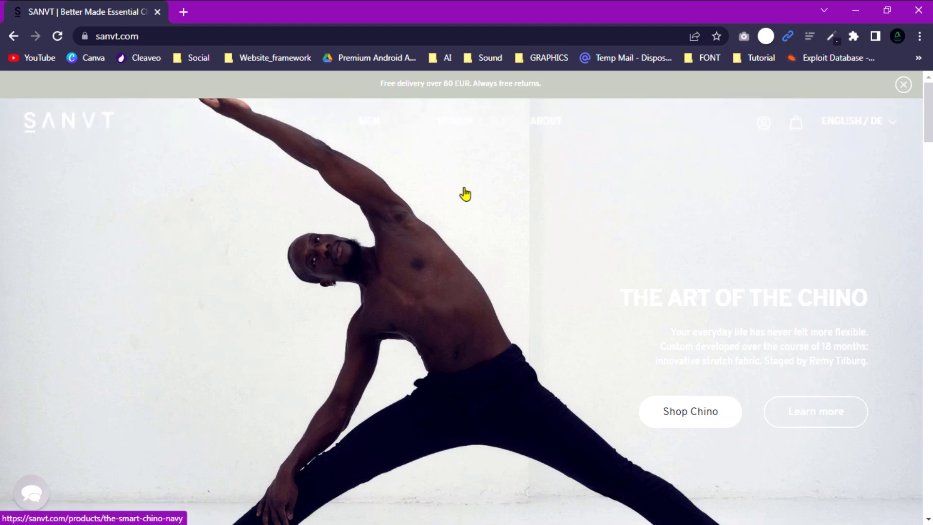
- Scroll through the sanvt.com homepage and select its site address
scroll(465, 194, down, 5)
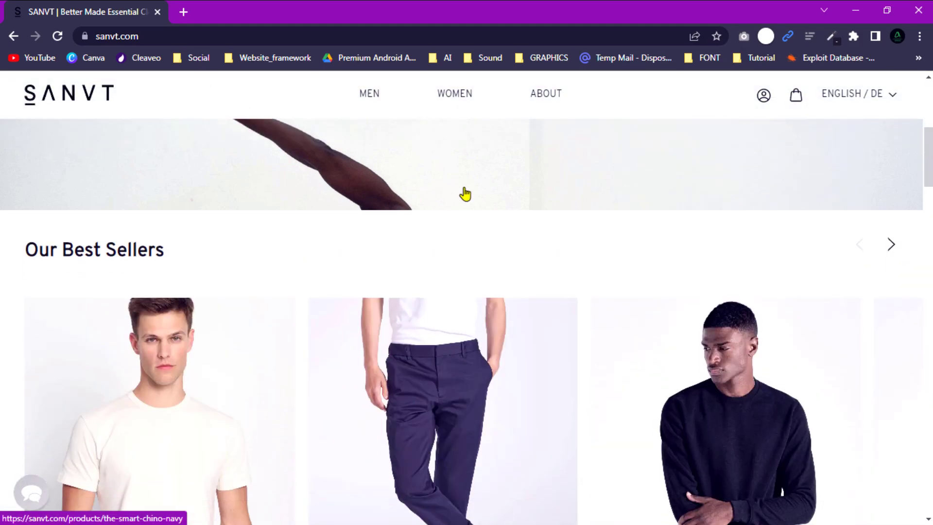
scroll(465, 194, up, 5)
click(130, 36)
key(ctrl+c)
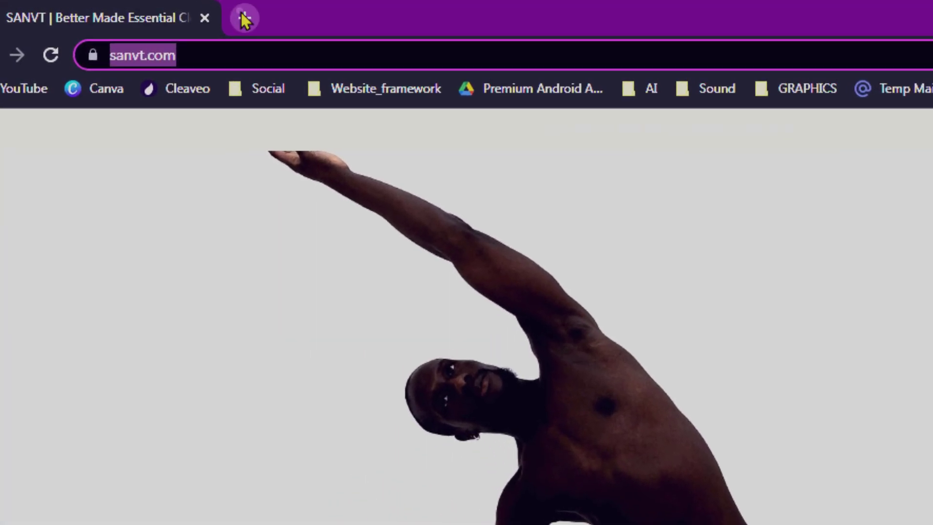
- Open a new browser tab and search for 'figma'
click(384, 33)
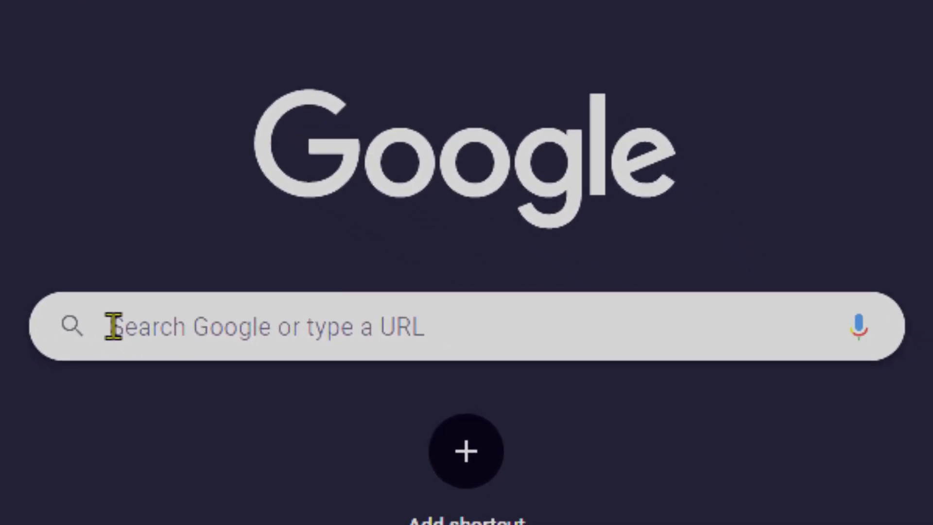
click(113, 327)
text(f)
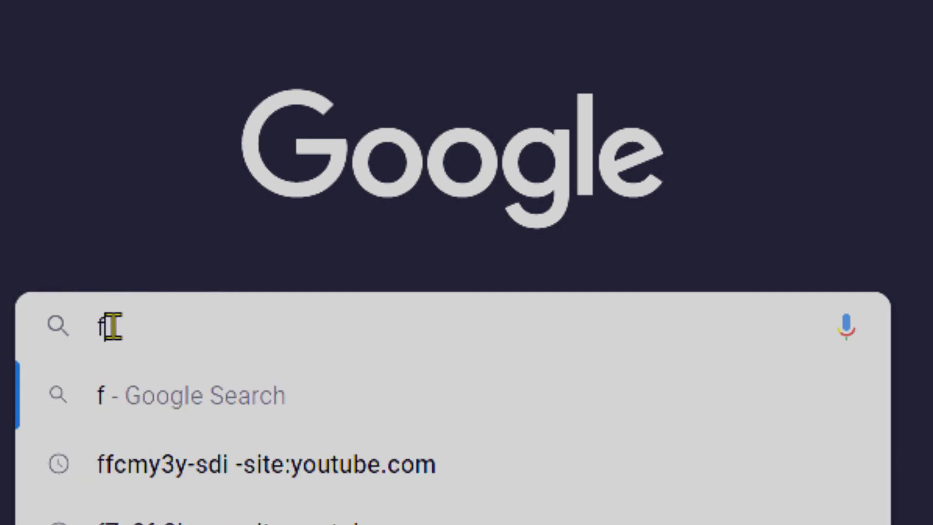
text(igma)
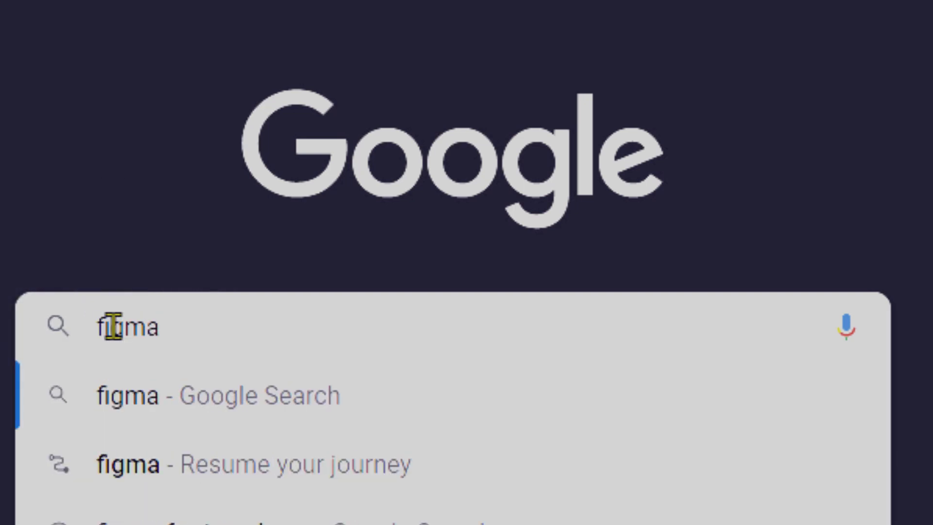
key(Return)
- Open the figma.com search result and scroll down its homepage
click(168, 208)
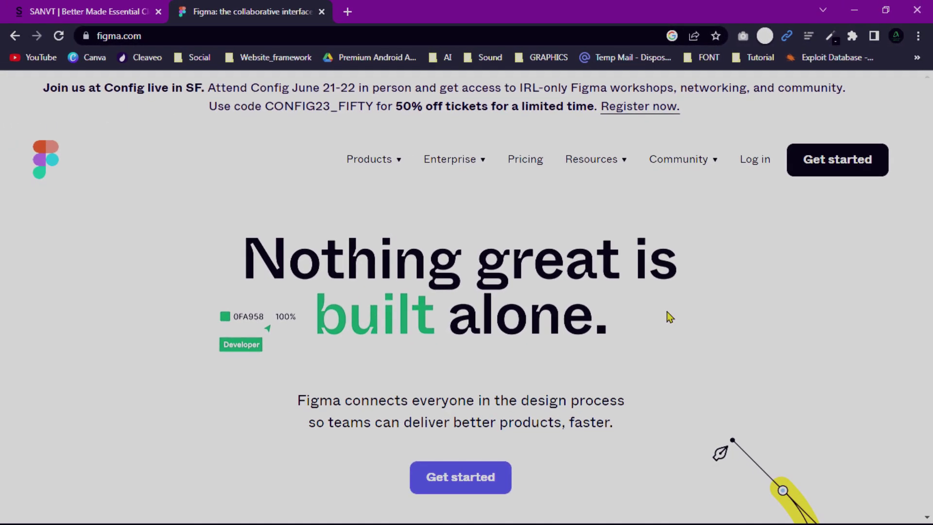
scroll(667, 312, down, 10)
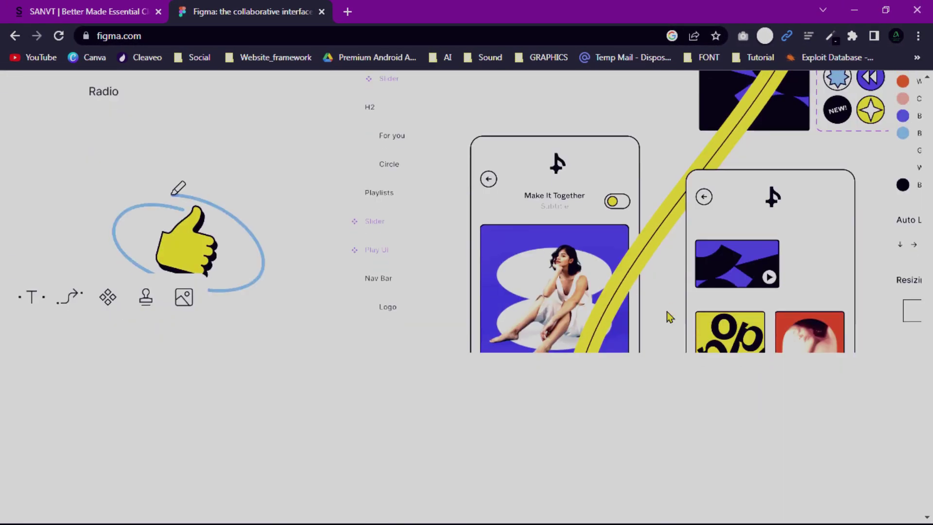
scroll(667, 311, down, 15)
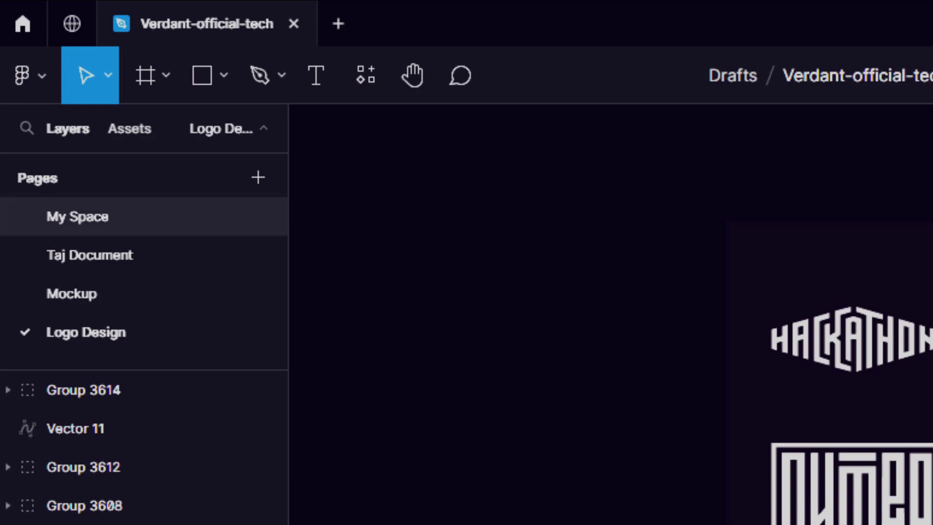
- Go to the Figma home screen and open Community from the account menu
click(31, 29)
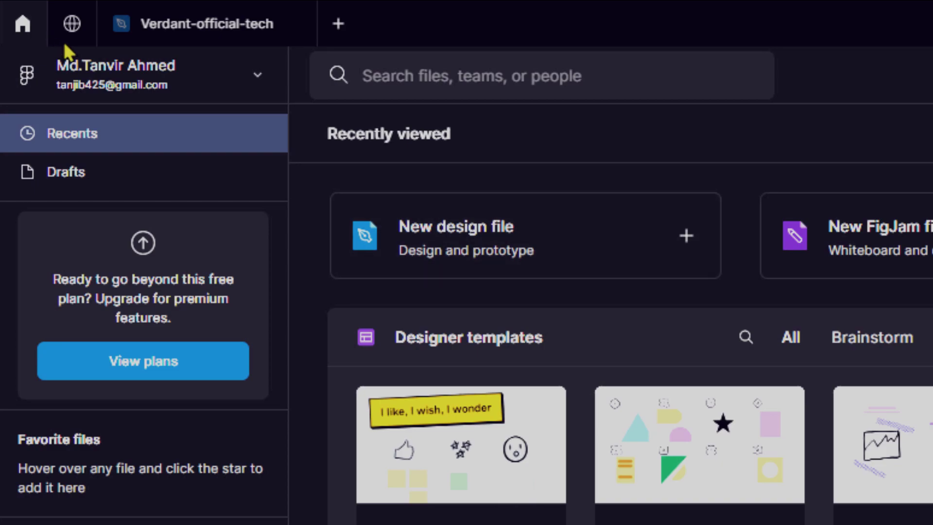
click(144, 88)
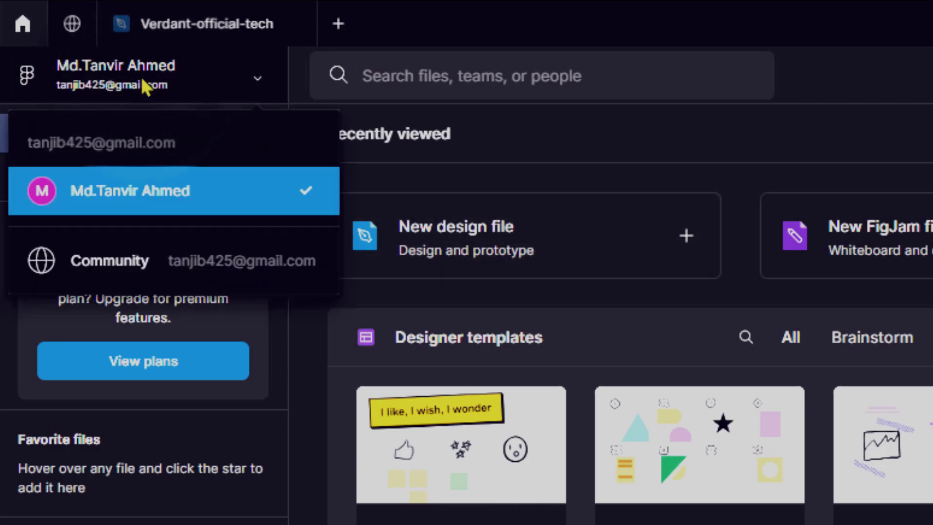
click(166, 261)
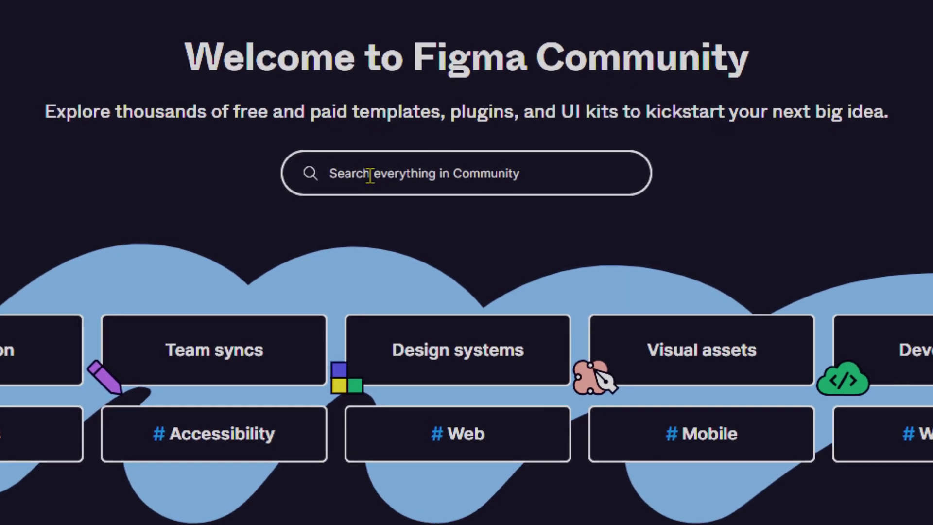
- Search the Community for 'html to design' and highlight the html.to.design plugin
click(567, 285)
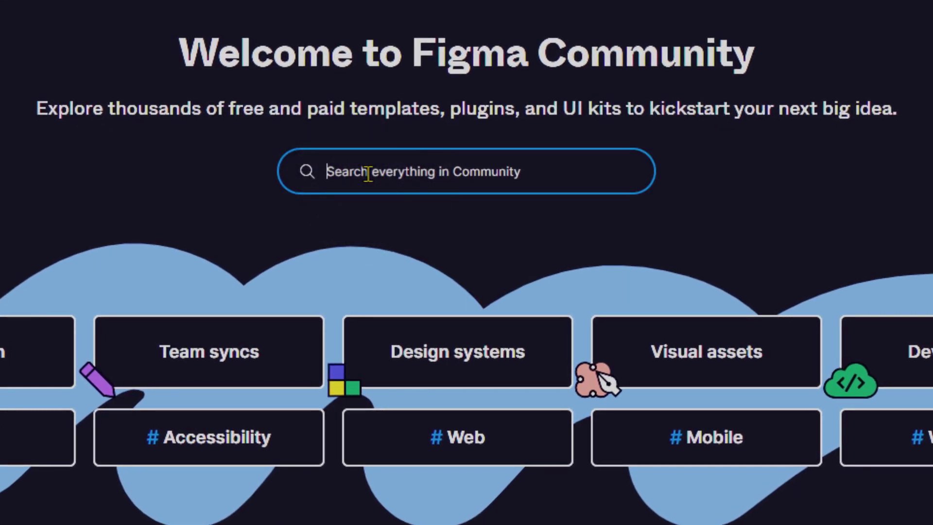
text(html to d)
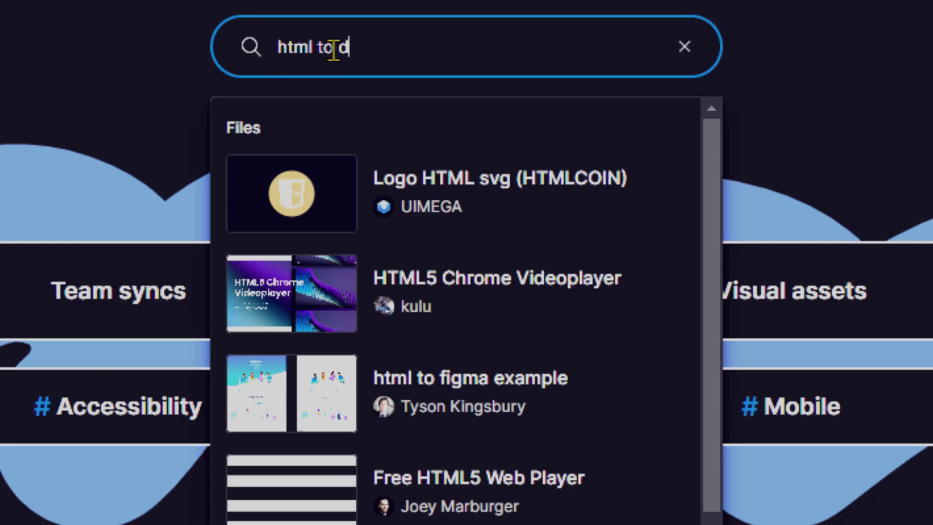
text(esign)
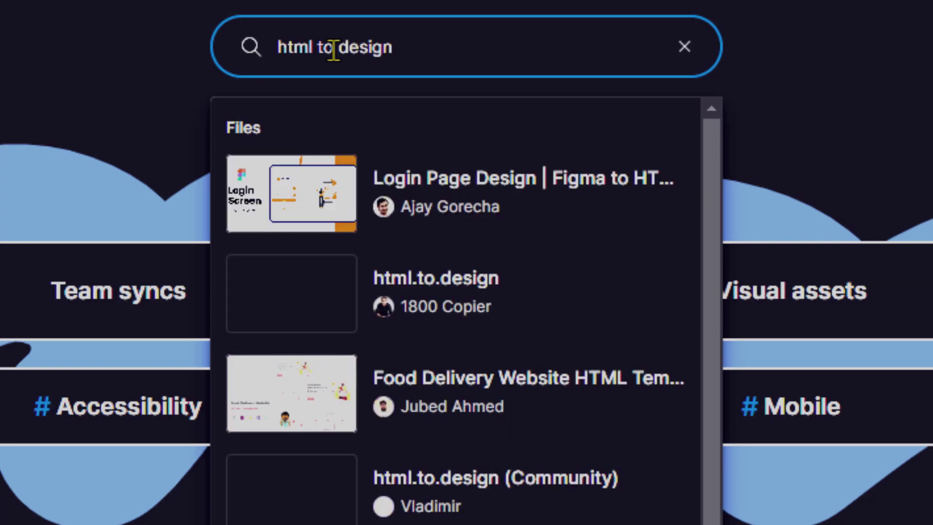
key(Down)
key(Down)
key(Down)
key(Down)
key(Down)
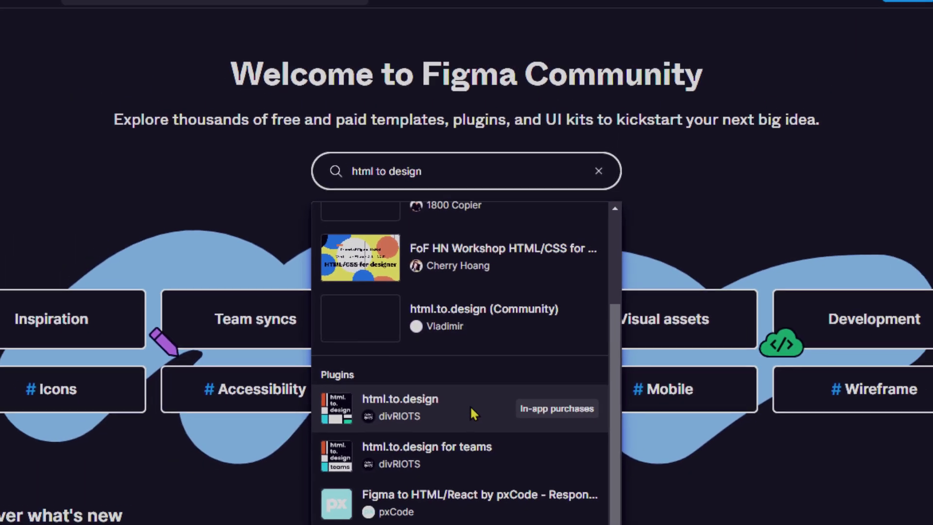
- Open the html.to.design plugin page and try it out in a new draft file
click(474, 440)
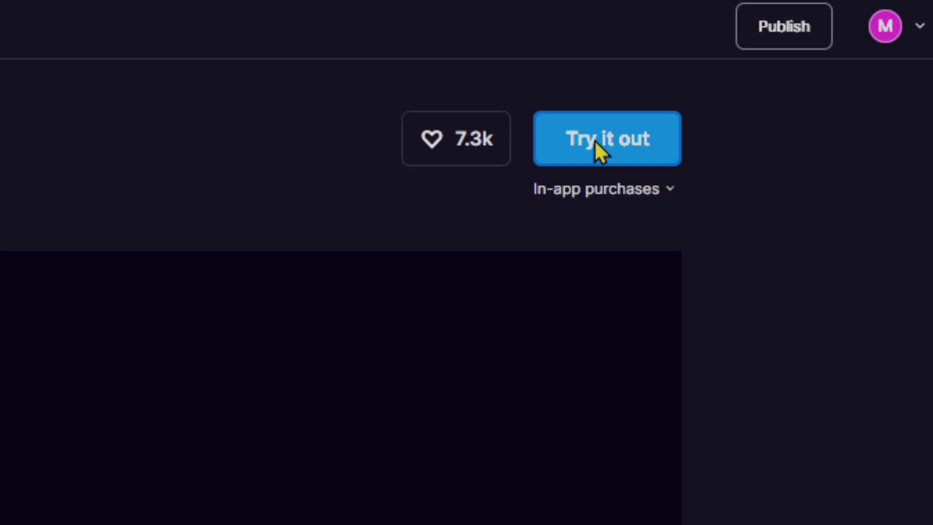
click(597, 142)
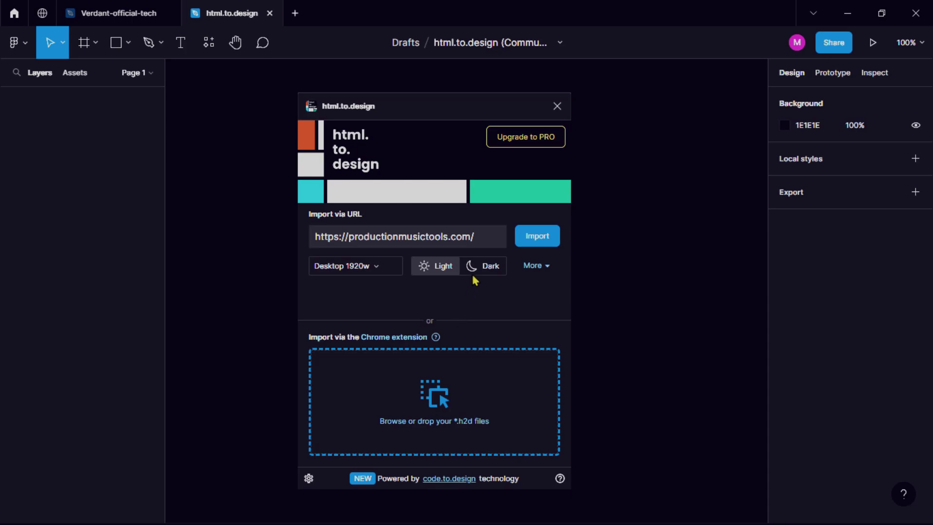
key(ctrl+a)
key(BackSpace)
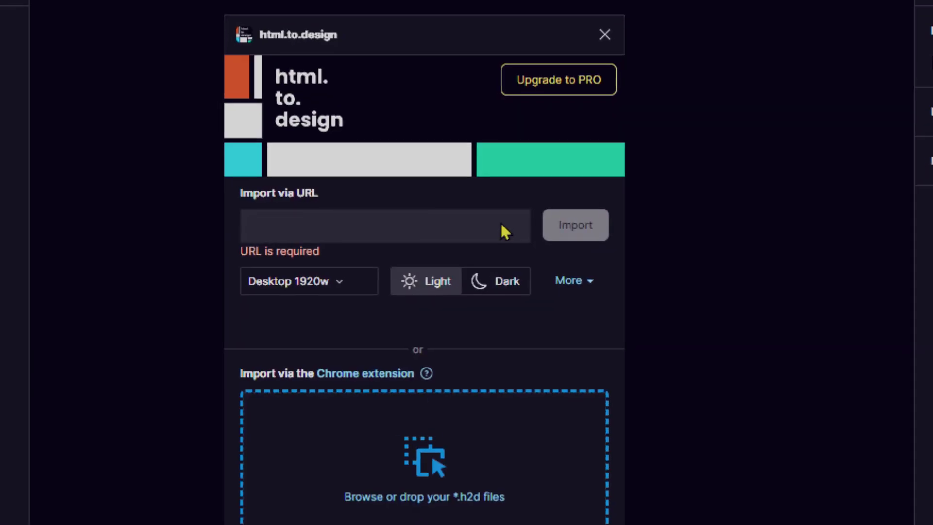
key(ctrl+v)
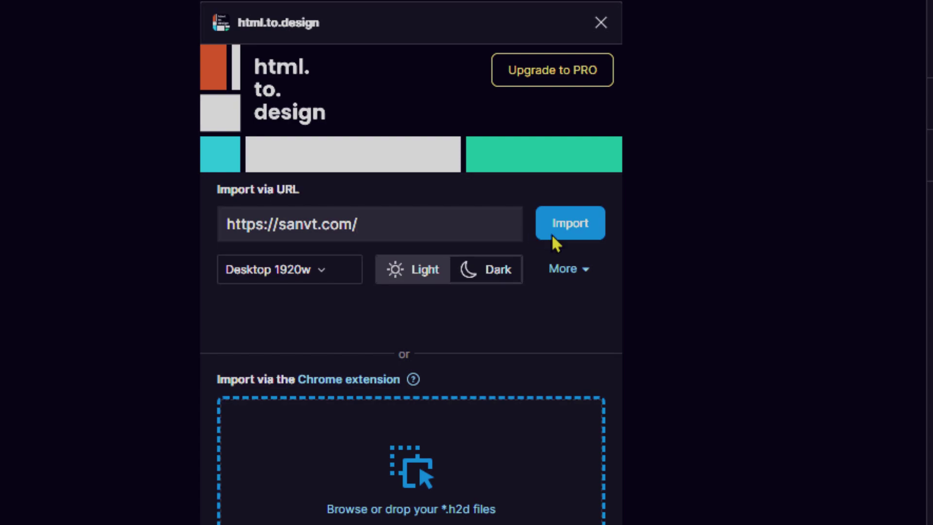
click(579, 228)
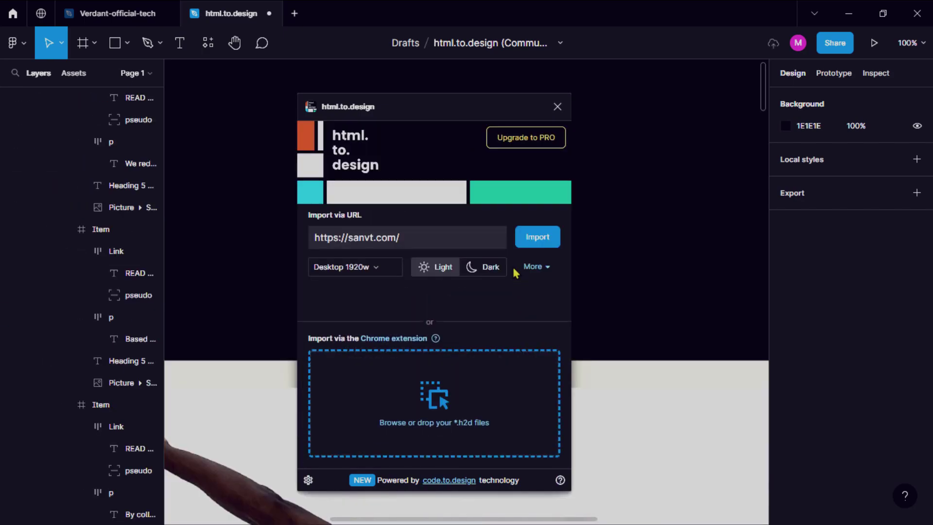
- Close the plugin and scroll down the canvas to the imported page's footer
click(558, 108)
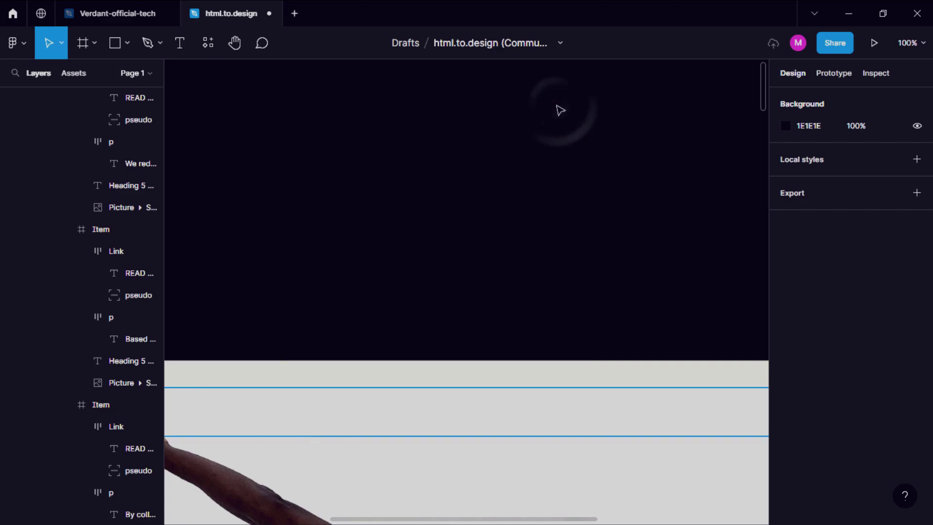
scroll(447, 436, down, 10)
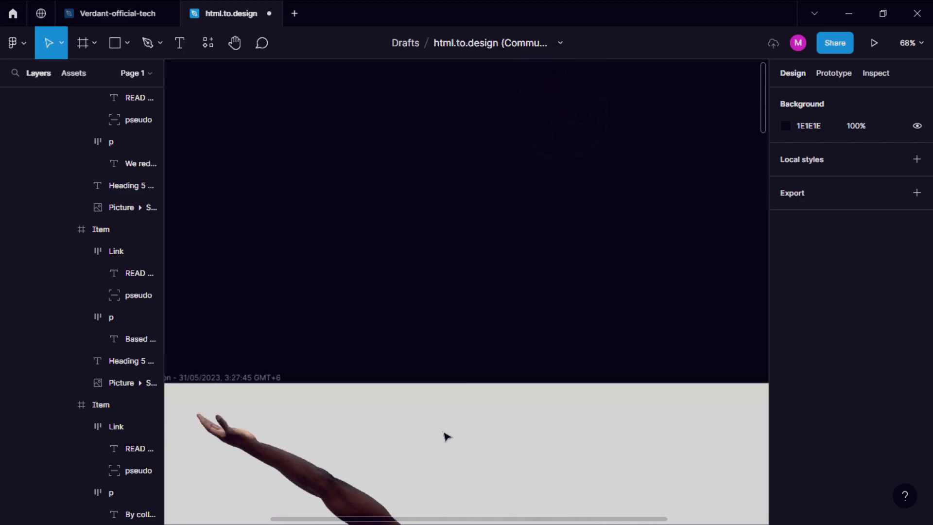
scroll(447, 436, down, 5)
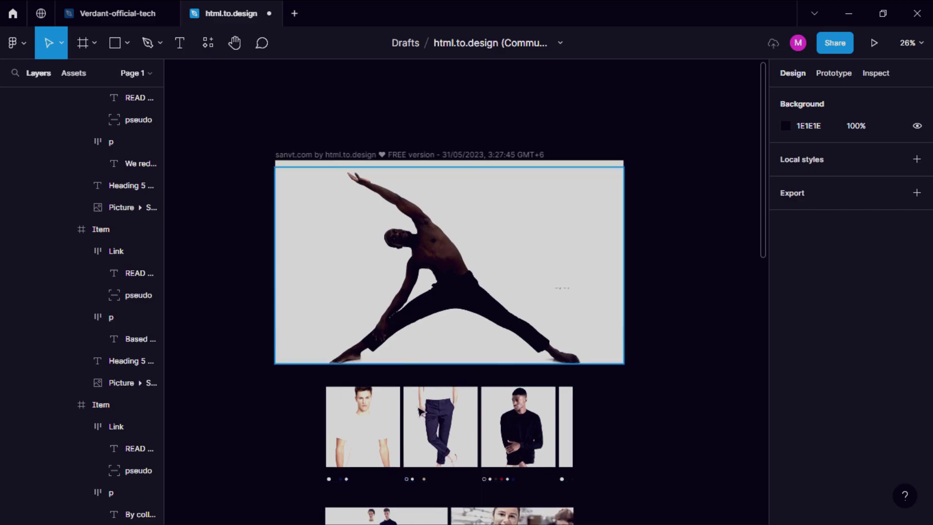
scroll(408, 400, down, 6)
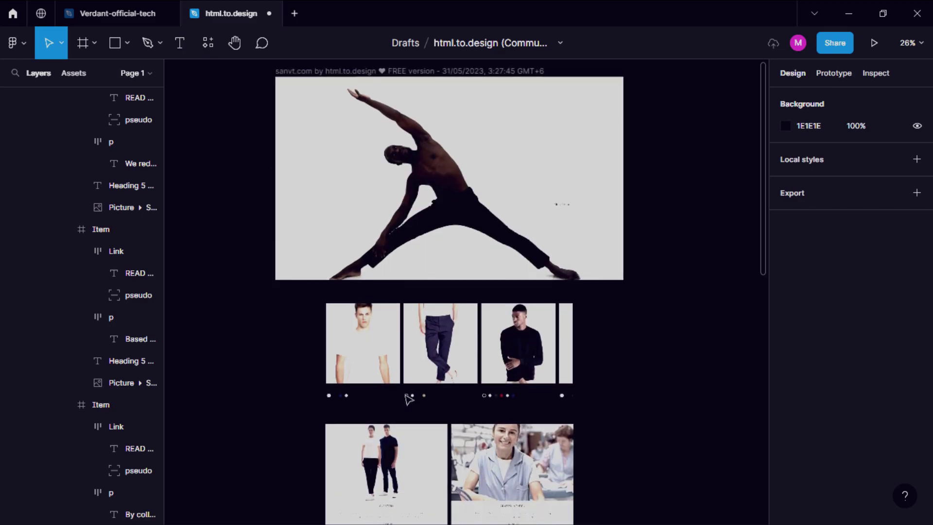
scroll(407, 399, down, 3)
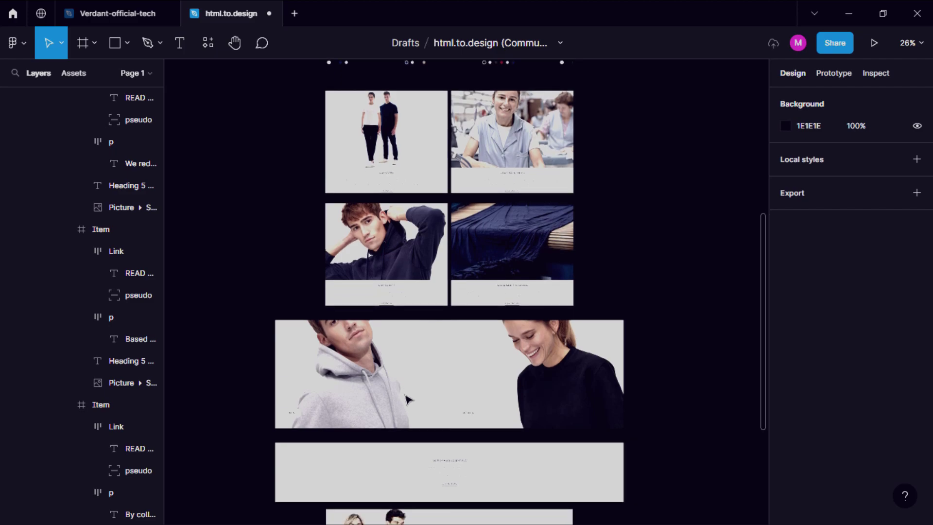
scroll(408, 400, down, 2)
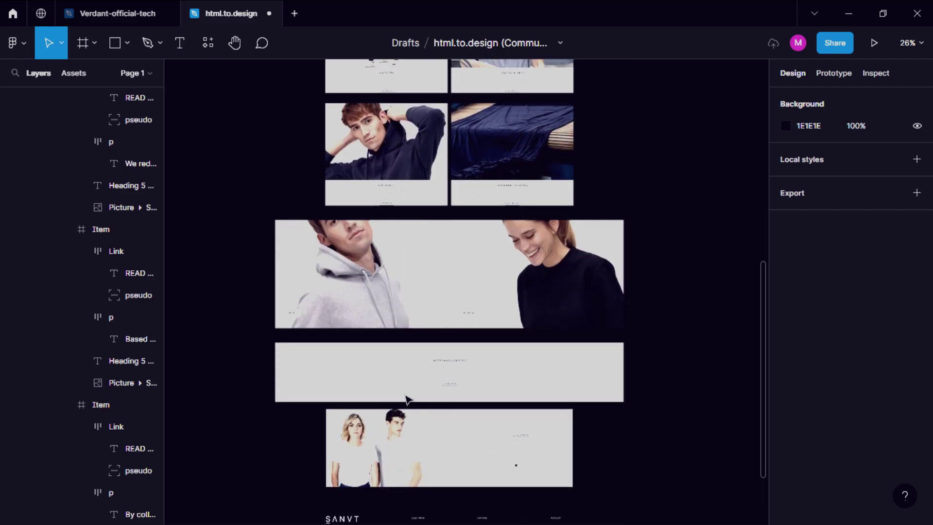
scroll(407, 399, down, 3)
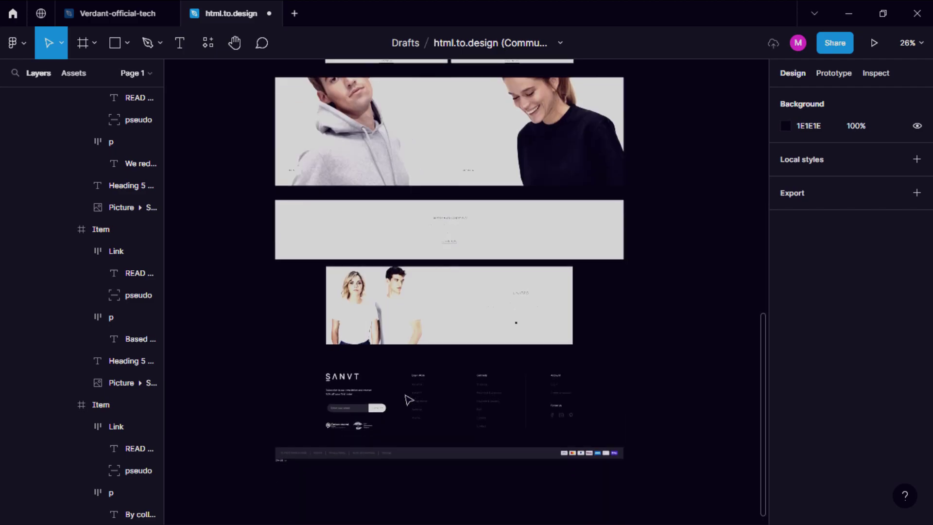
scroll(407, 399, up, 5)
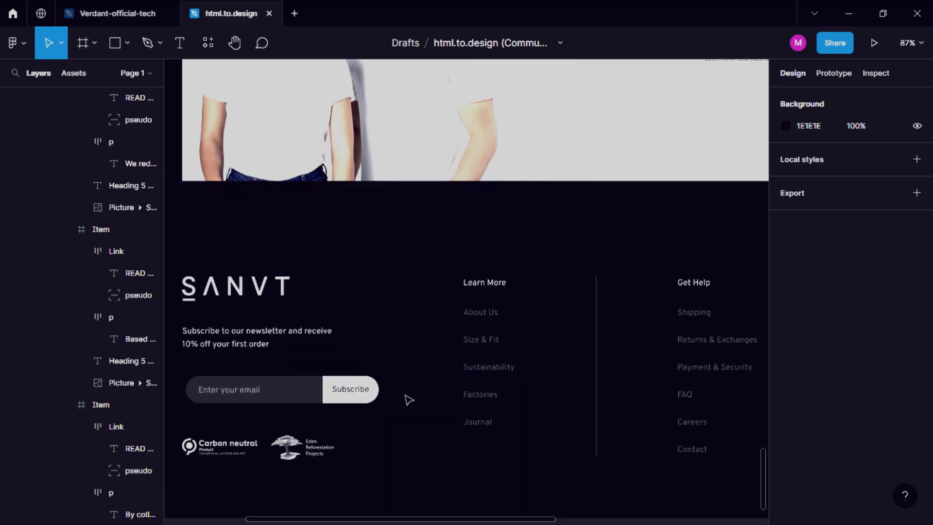
- Drill down through the footer frame to the newsletter sentence text layer
click(294, 332)
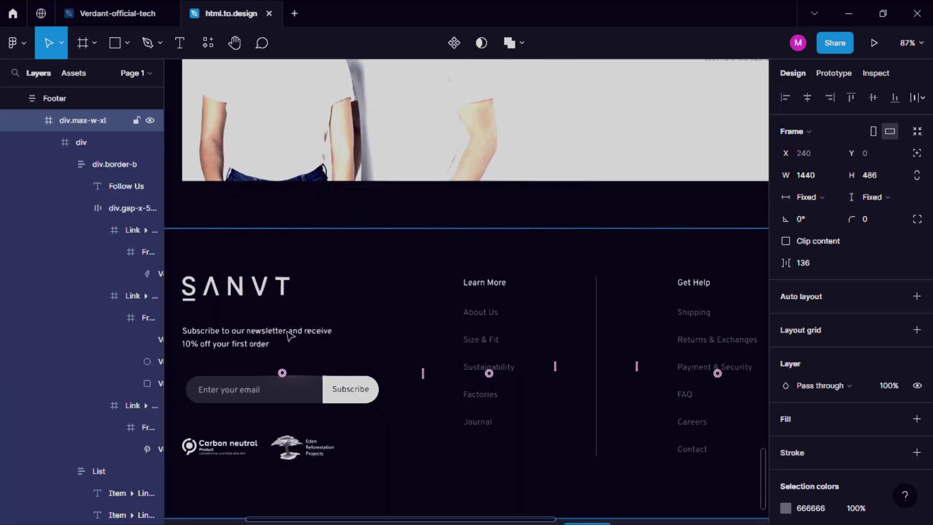
double_click(290, 335)
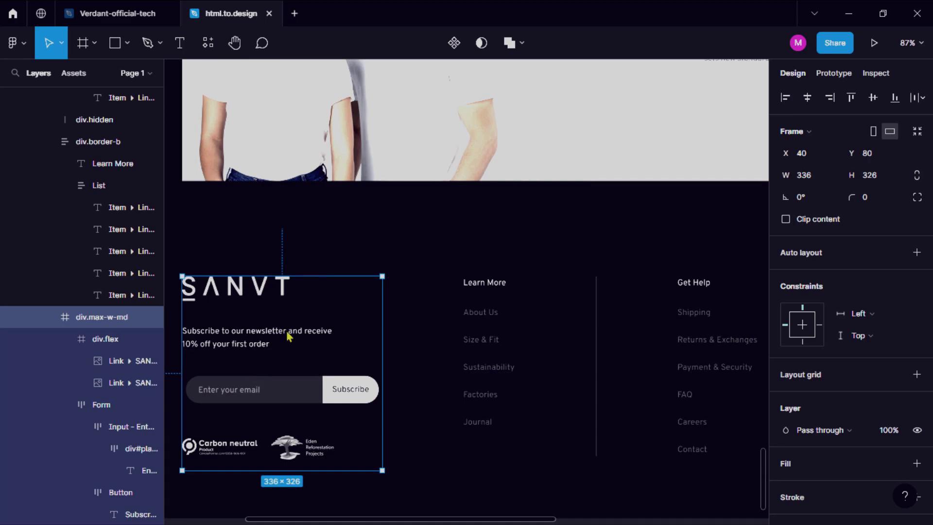
double_click(233, 340)
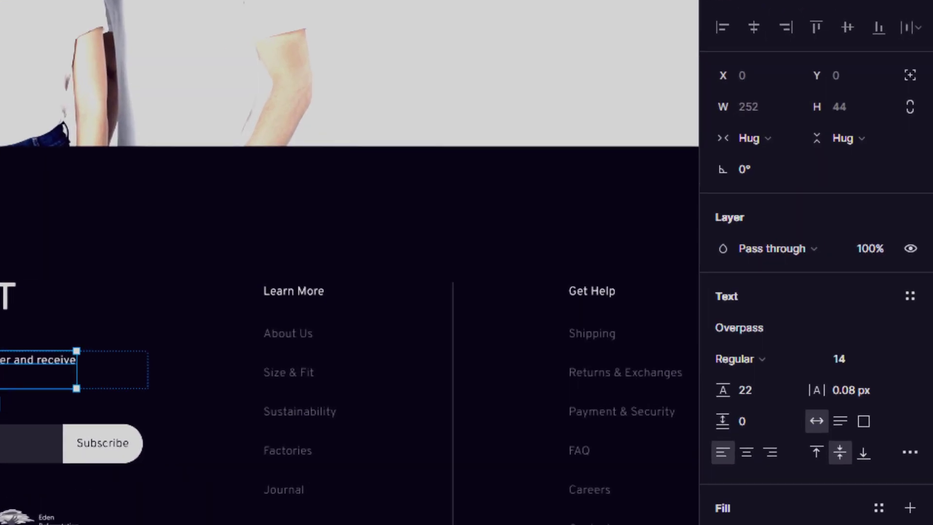
- Delete and restore the sentence's last words, select the Sustainability link, then leave Figma
double_click(0, 379)
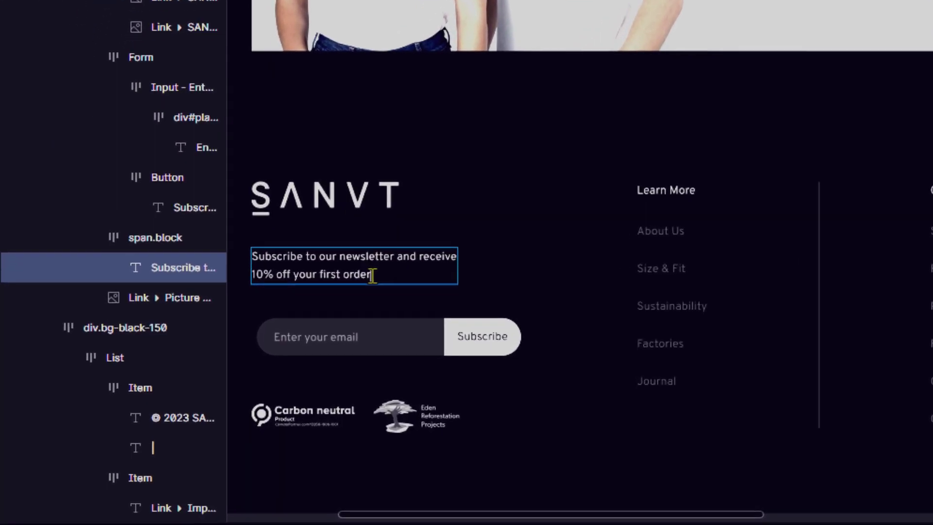
key(BackSpace)
key(BackSpace)
key(BackSpace)
key(BackSpace)
key(BackSpace)
key(BackSpace)
key(BackSpace)
key(BackSpace)
key(BackSpace)
key(BackSpace)
key(BackSpace)
key(BackSpace)
key(BackSpace)
key(BackSpace)
key(BackSpace)
key(BackSpace)
key(BackSpace)
key(BackSpace)
key(BackSpace)
key(BackSpace)
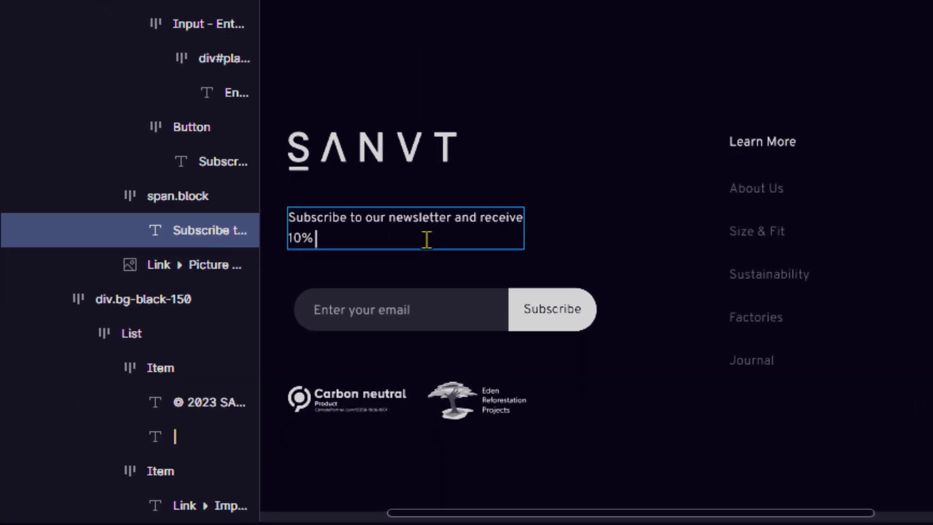
key(ctrl+z)
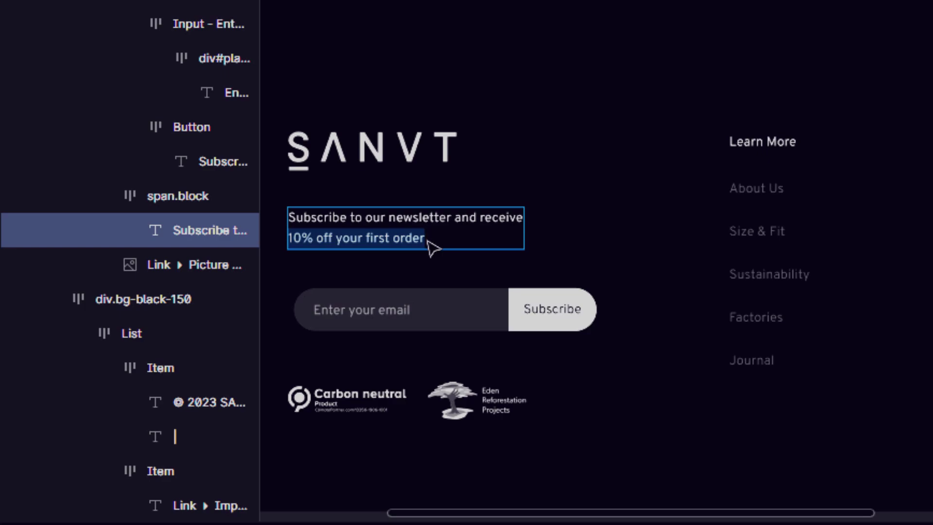
click(757, 274)
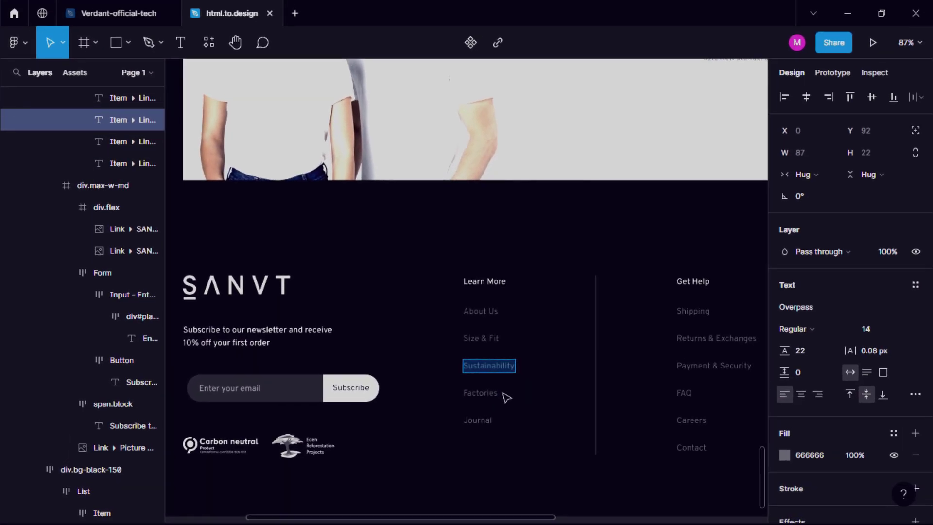
key(super+d)
- Sign in to figma.com with Google and return to the Drafts file list
click(187, 516)
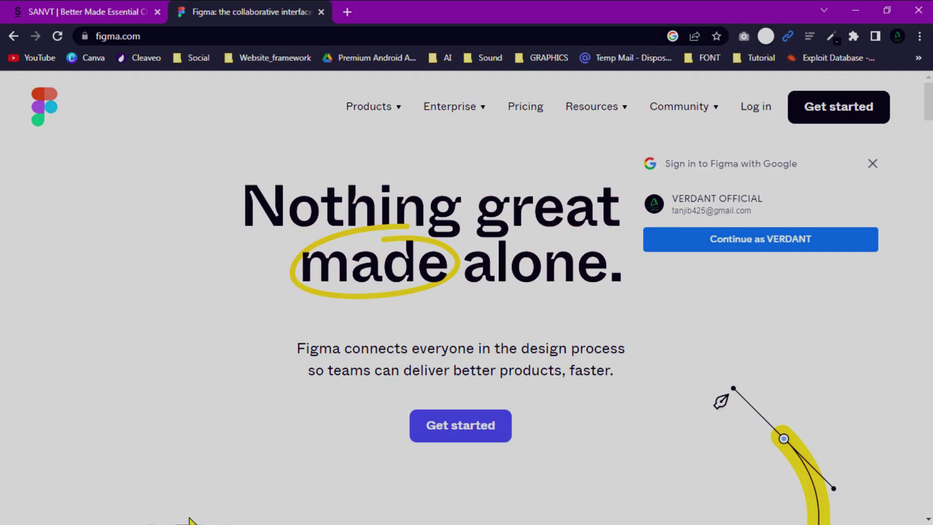
click(721, 240)
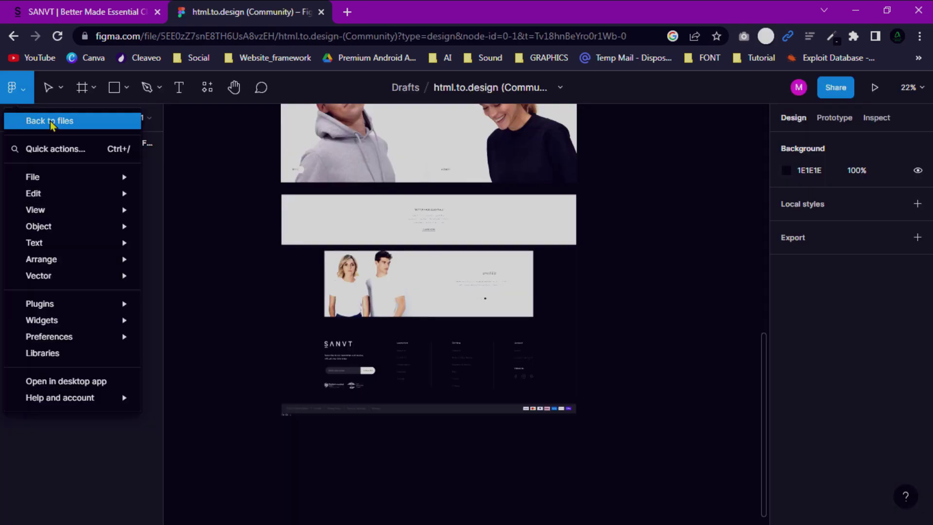
click(52, 122)
click(94, 93)
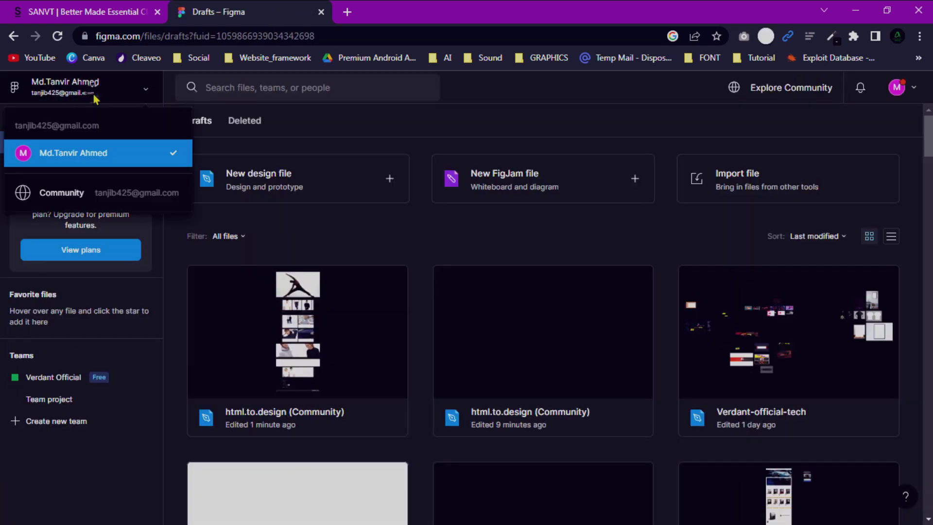
- Search the Figma Community for 'html to design'
click(100, 197)
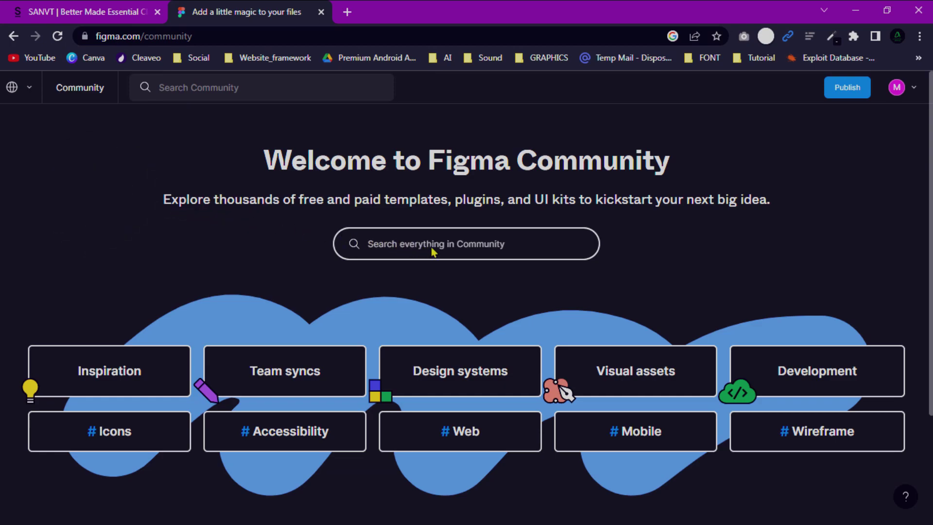
click(434, 248)
text(html to desi)
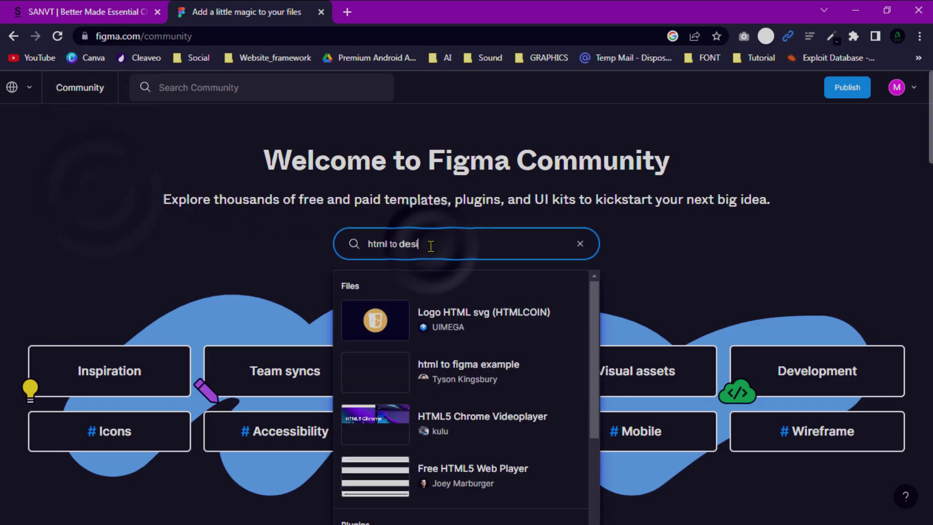
text(gn)
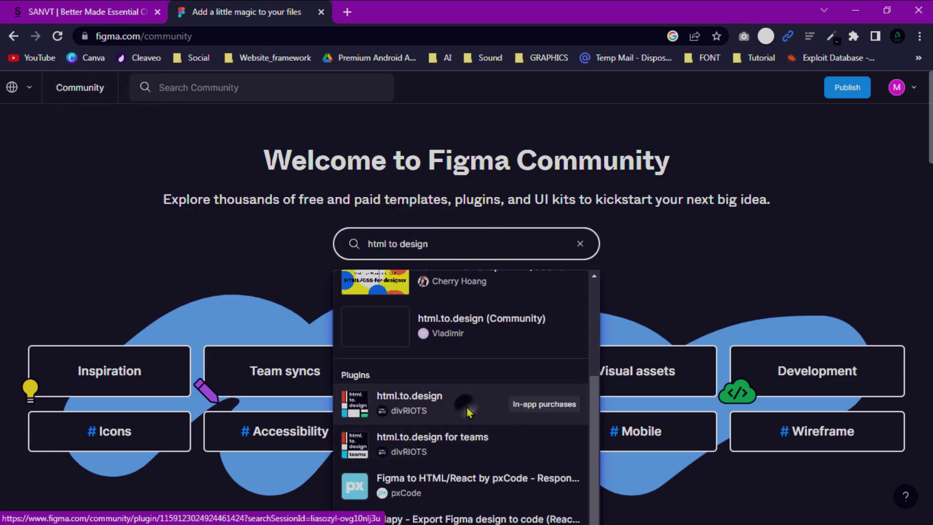
- Run the html.to.design plugin in a new file and get its browser extension
click(469, 413)
click(759, 143)
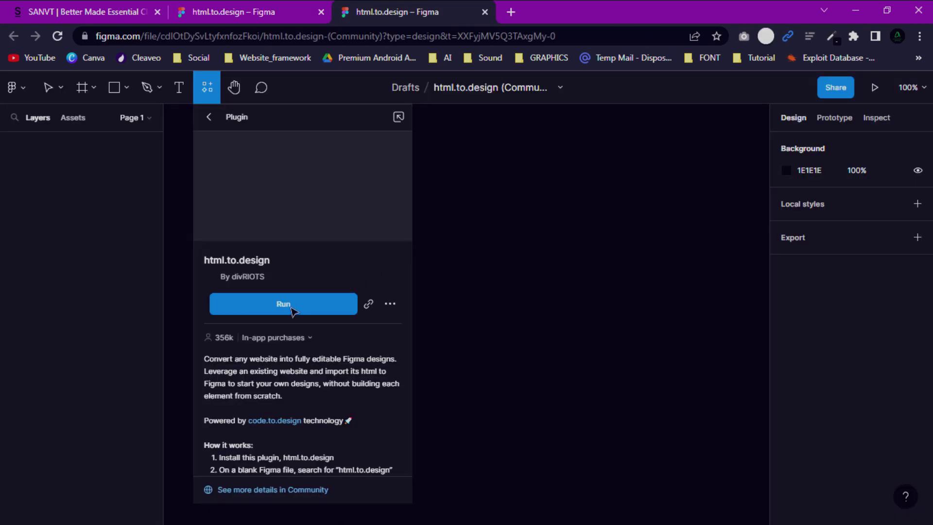
click(292, 308)
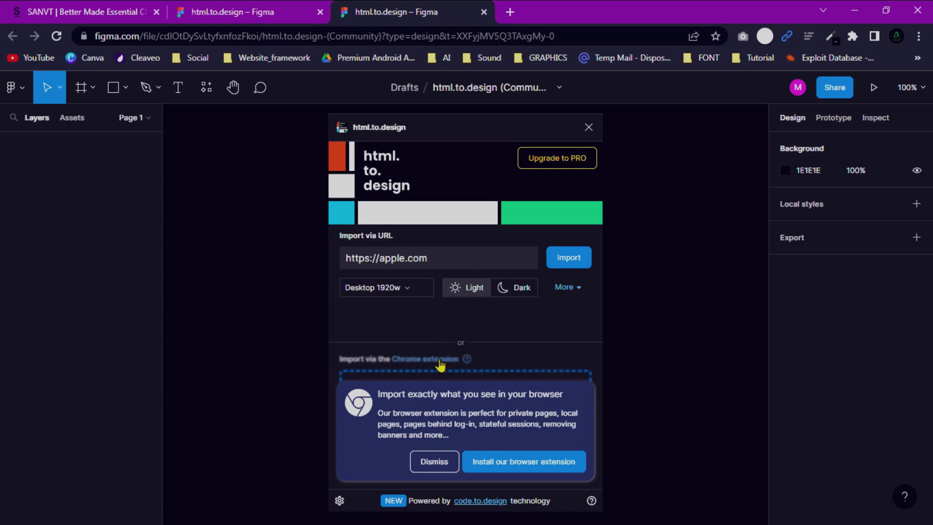
click(527, 464)
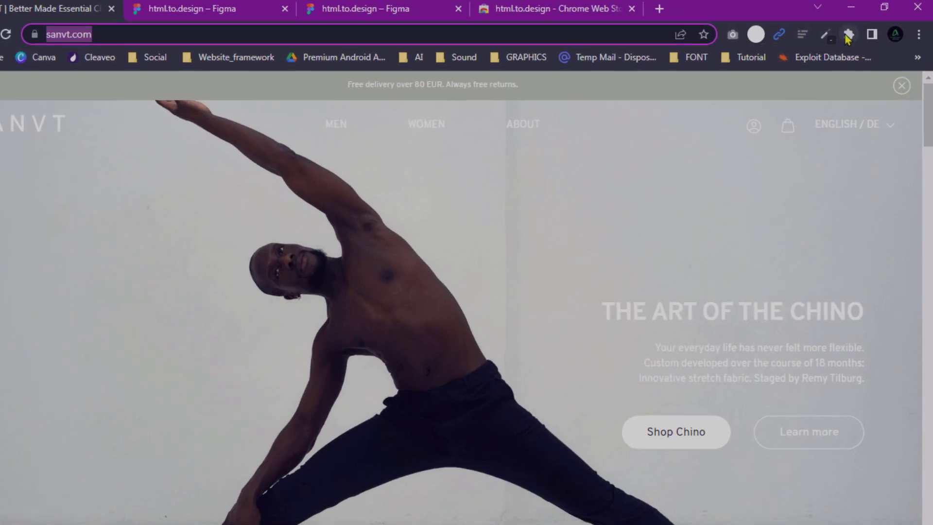
- Capture the full sanvt.com page with the html.to.design extension and dismiss the save dialog
click(854, 36)
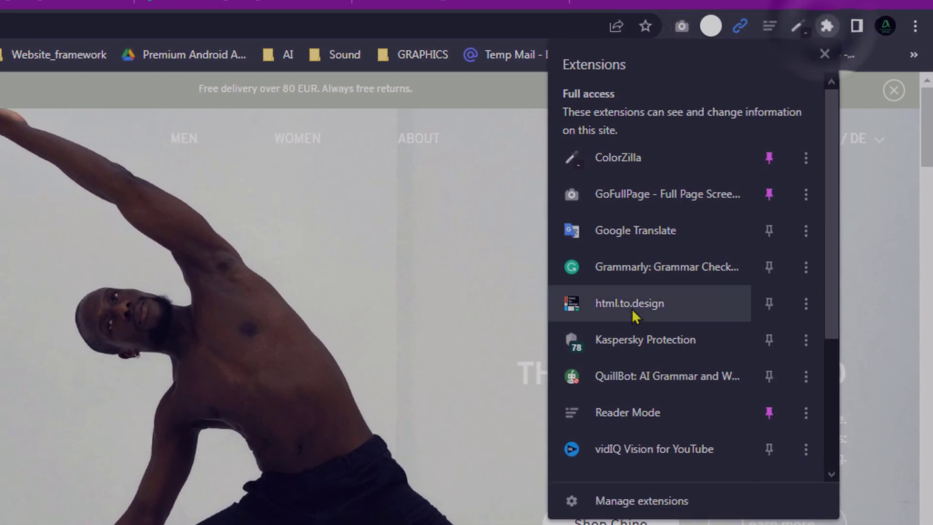
click(606, 313)
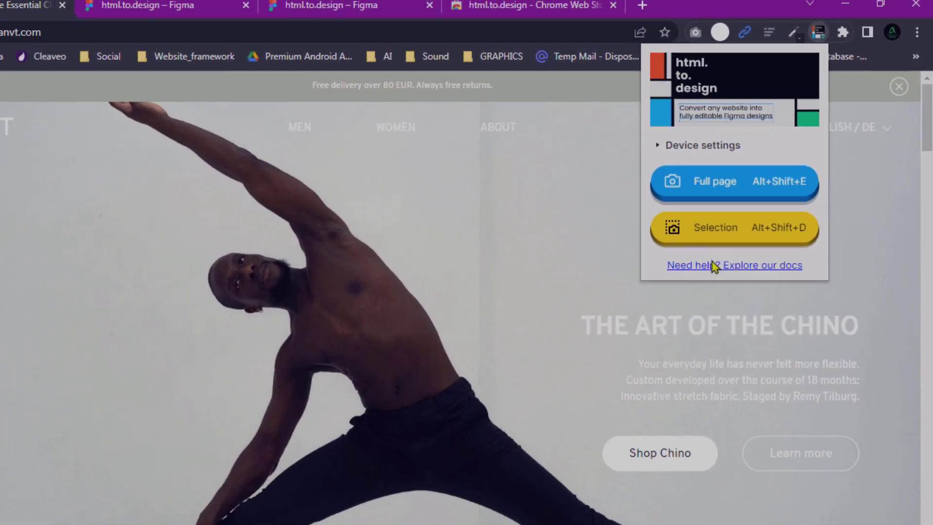
key(alt+shift+e)
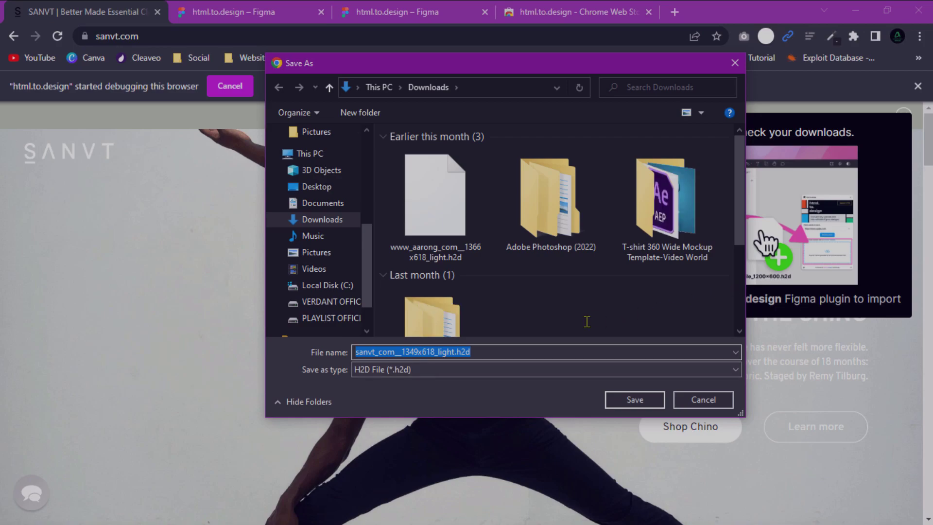
click(734, 63)
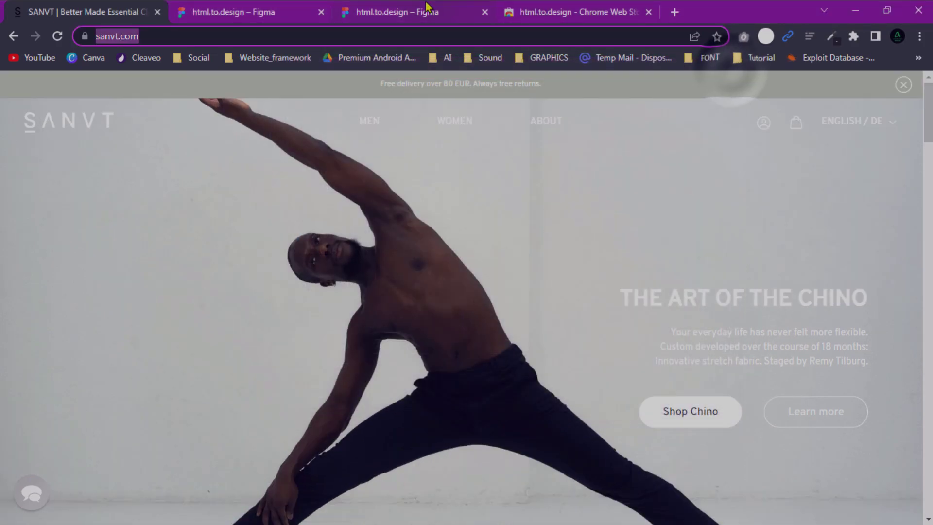
- Back in Figma, dismiss the extension promo and import the captured sanvt.com .h2d file through the plugin
click(427, 9)
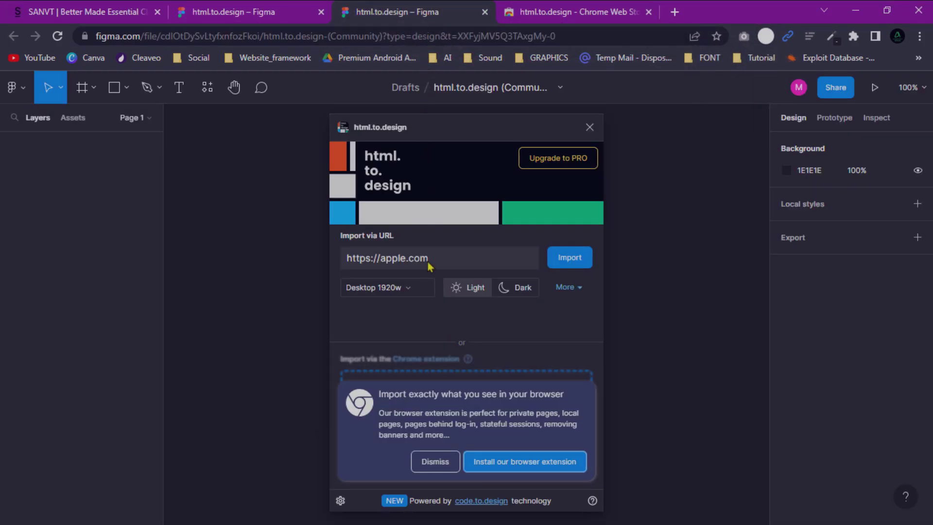
click(430, 464)
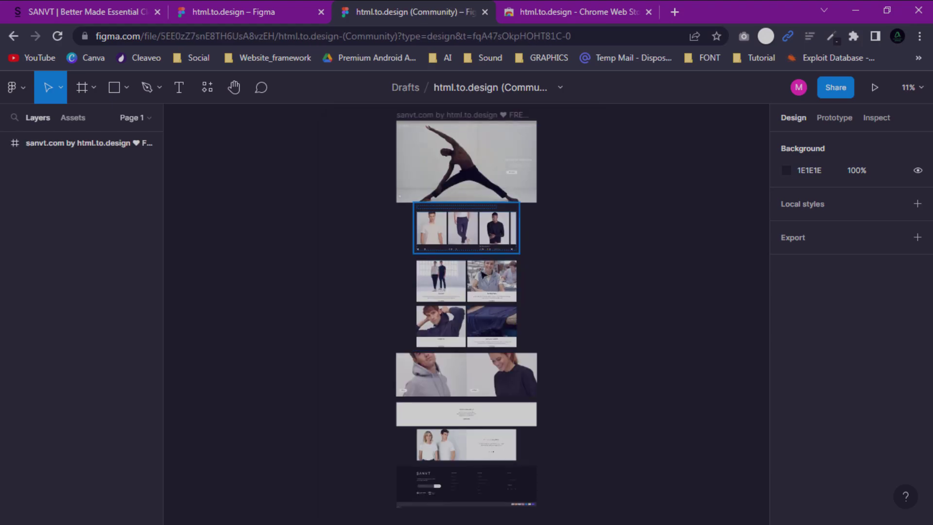
scroll(470, 274, down, 1)
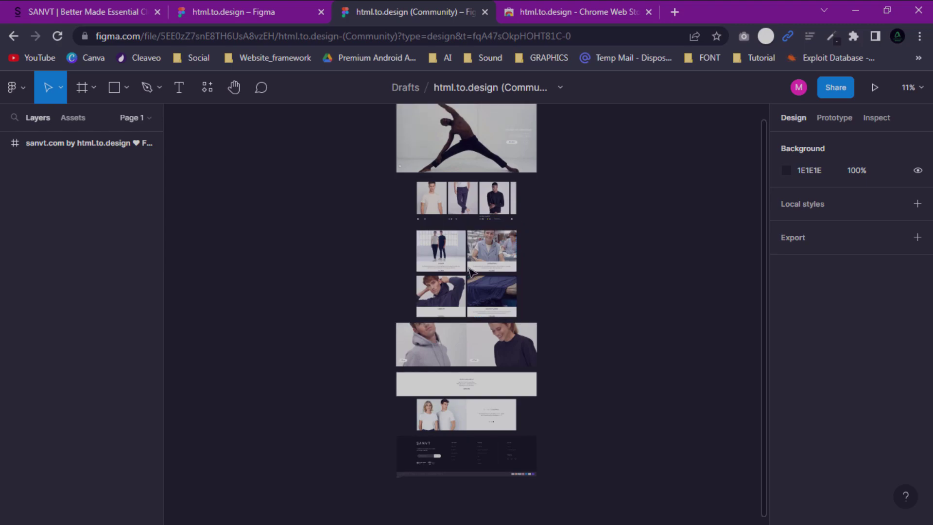